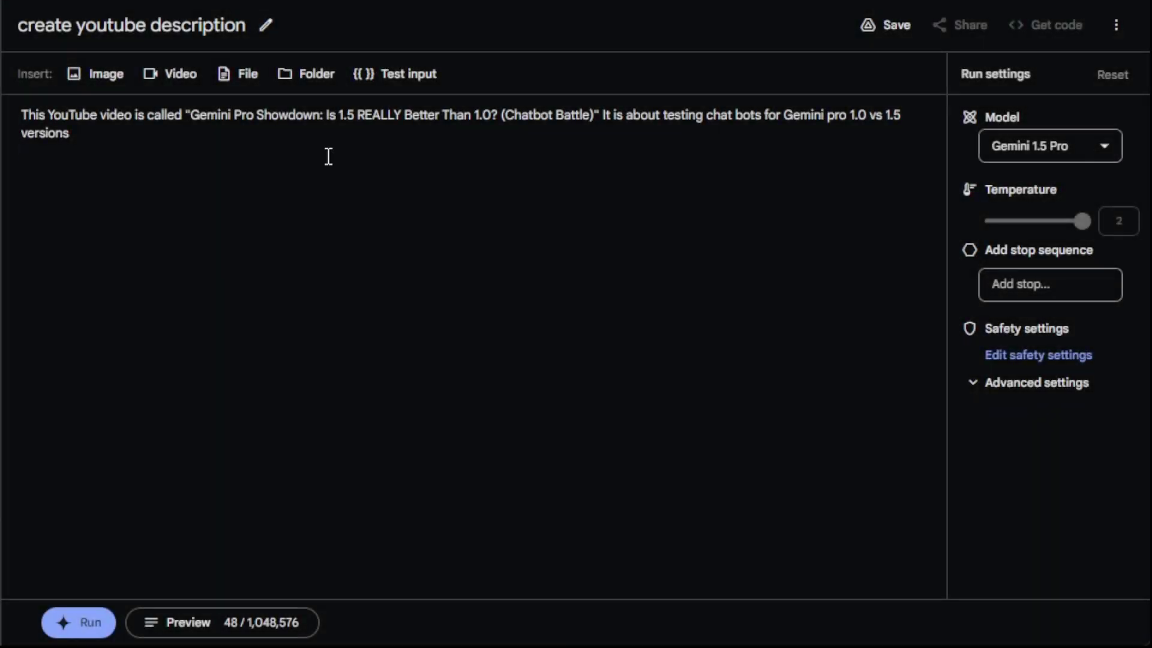
# Upload the video final.mp4 into the prompt below the introductory text about the YouTube video.
pyautogui.press('Return')
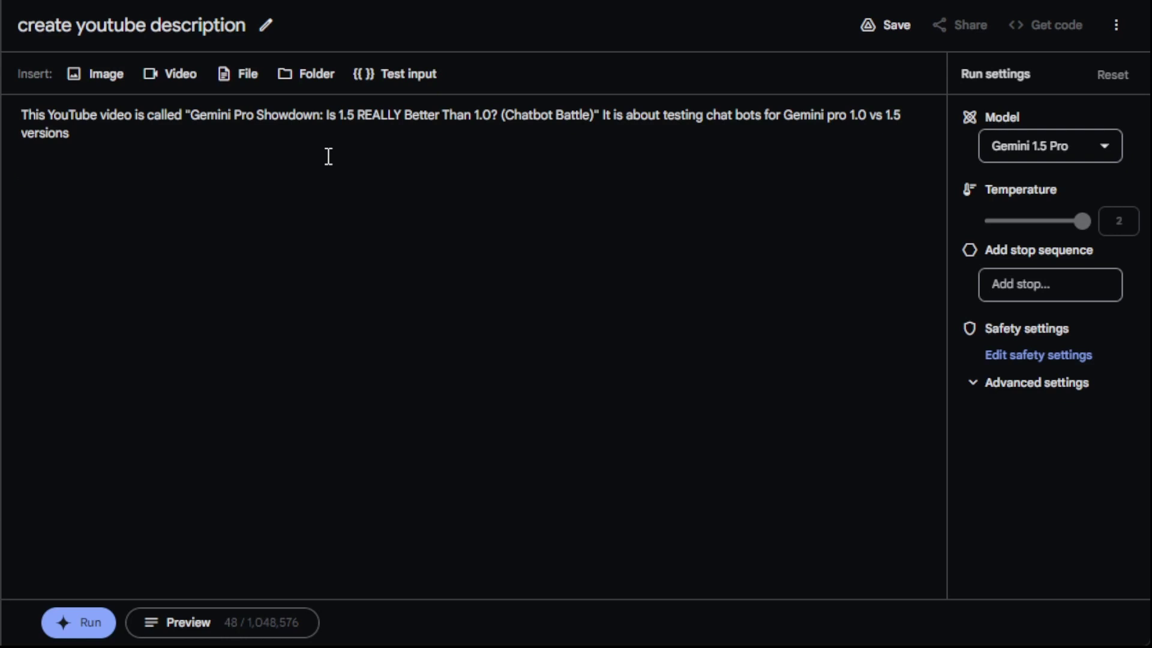
pyautogui.click(166, 76)
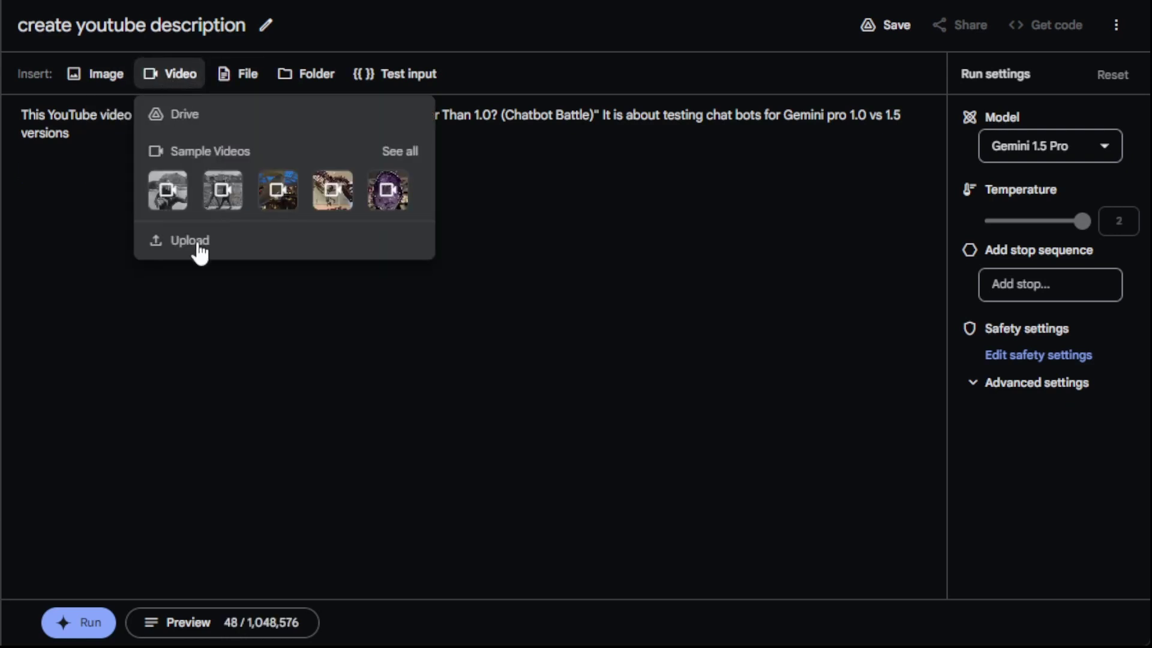
pyautogui.click(201, 251)
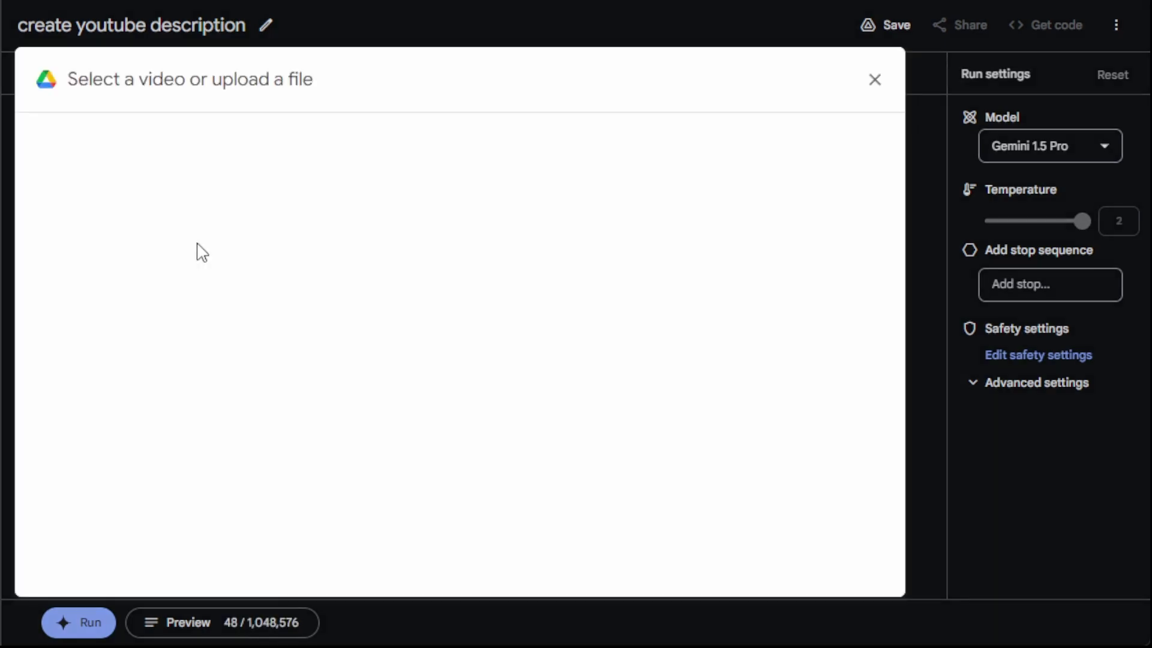
pyautogui.click(466, 442)
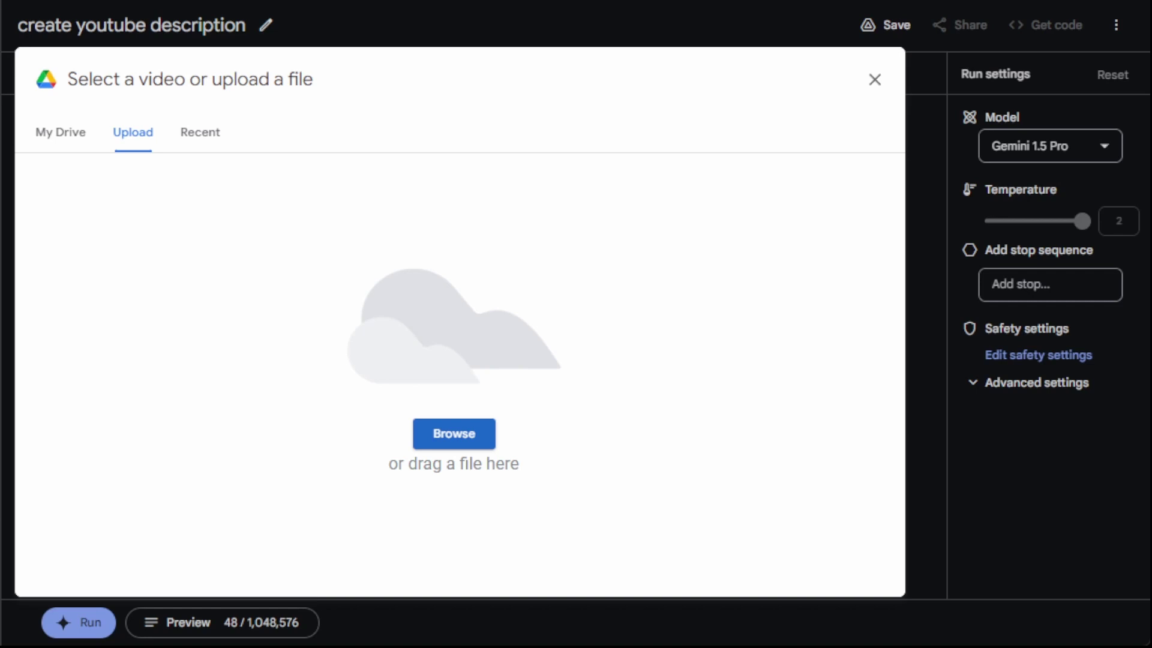
pyautogui.click(853, 594)
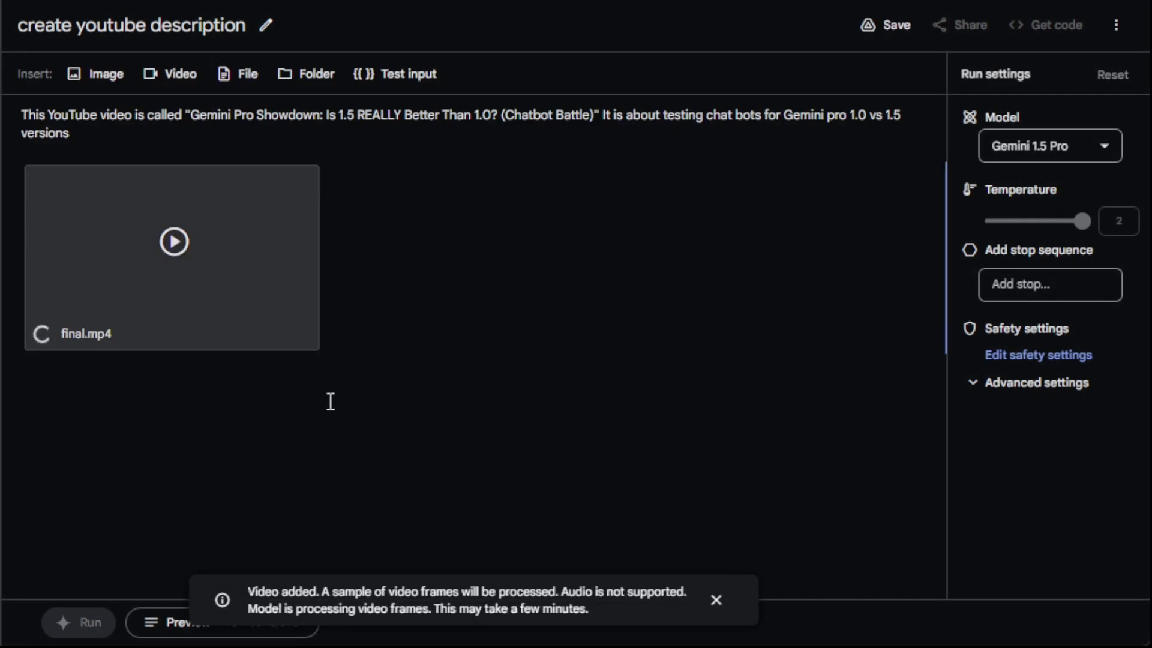
# Add the line "This is the thumb nail" below the inserted video.
pyautogui.write('This i')
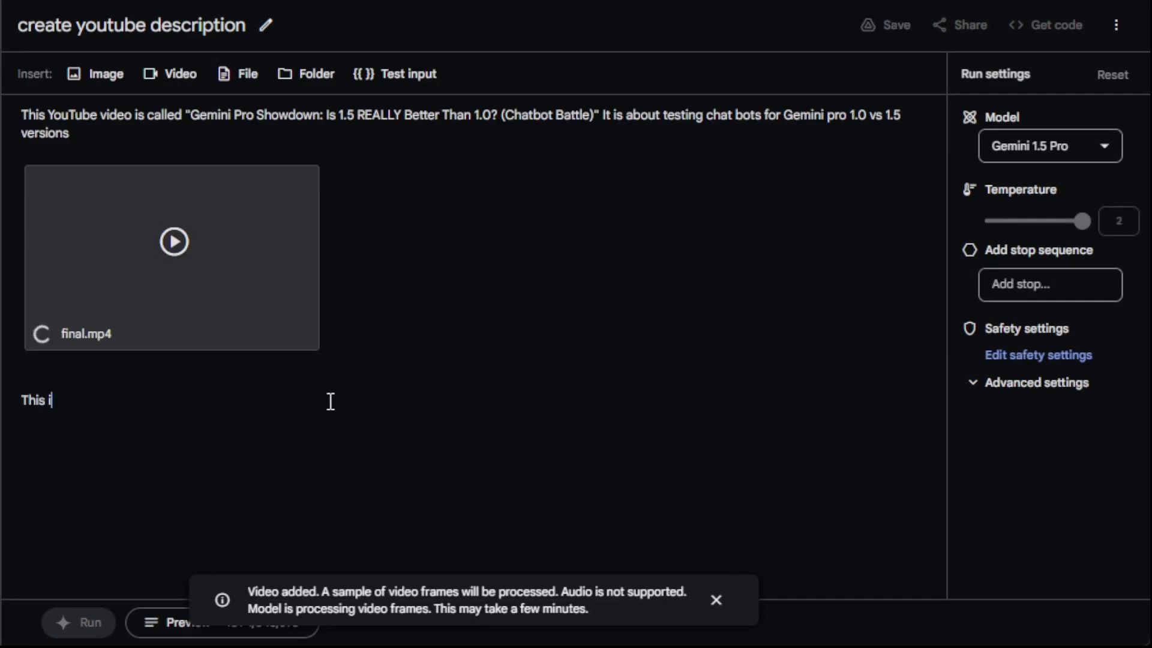
pyautogui.write('s the thub')
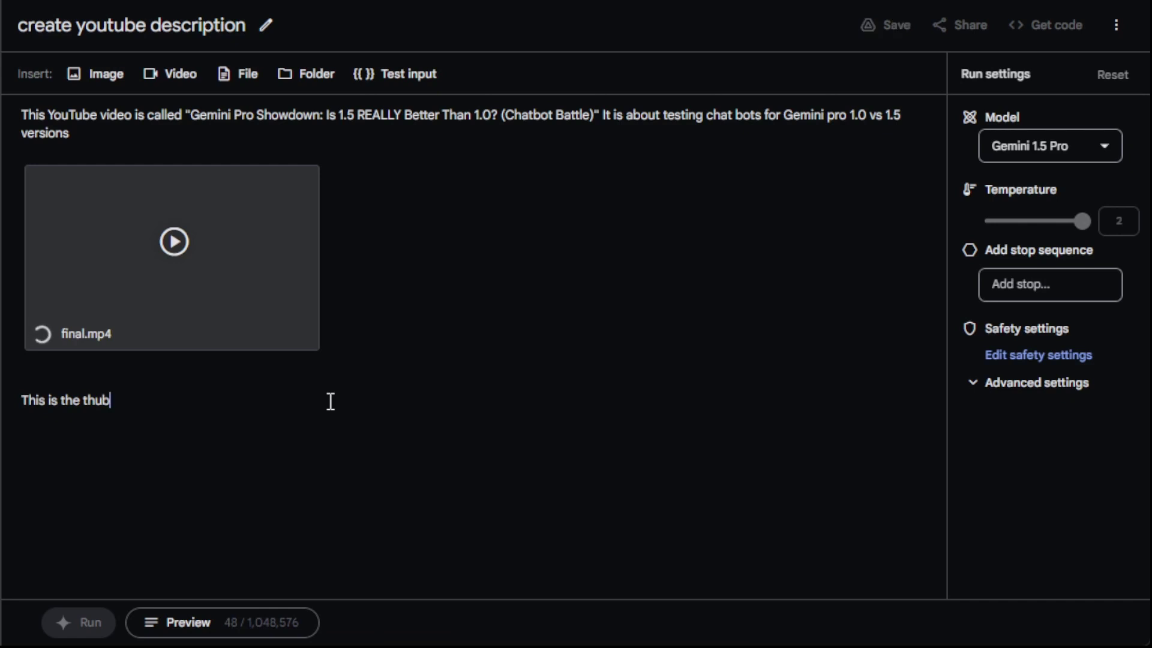
pyautogui.press('BackSpace')
pyautogui.write('mb na')
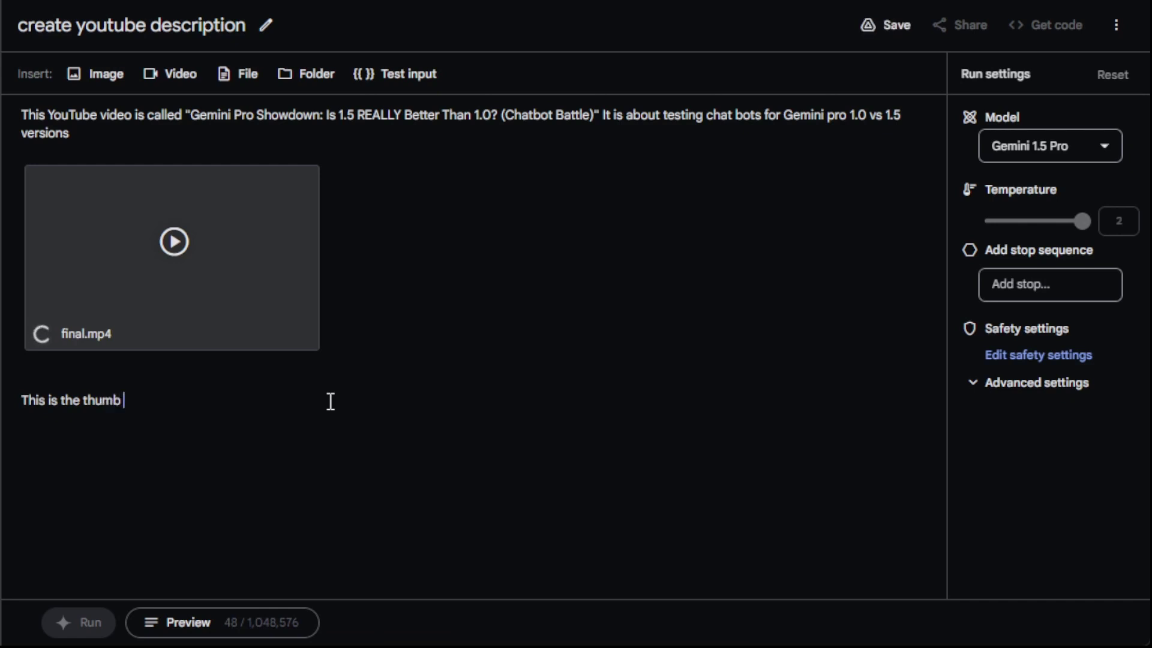
pyautogui.write('il')
# Add the line "This is the video" between the introductory text and the inserted video.
pyautogui.click(164, 142)
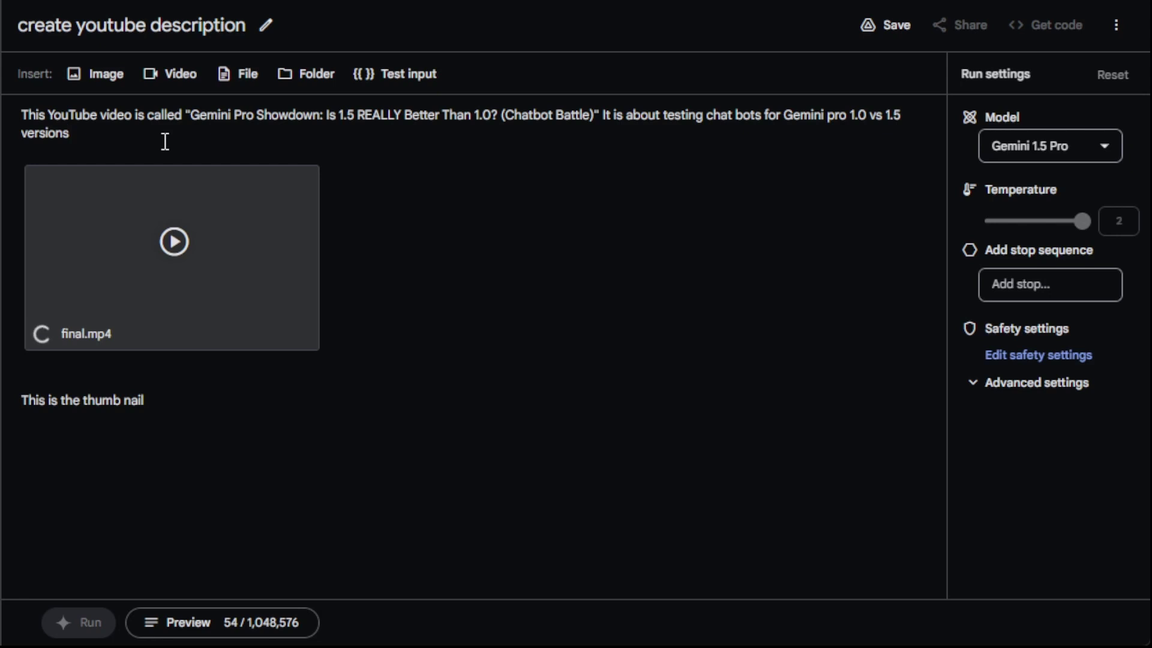
pyautogui.press('Return')
pyautogui.press('Return')
pyautogui.write('This i')
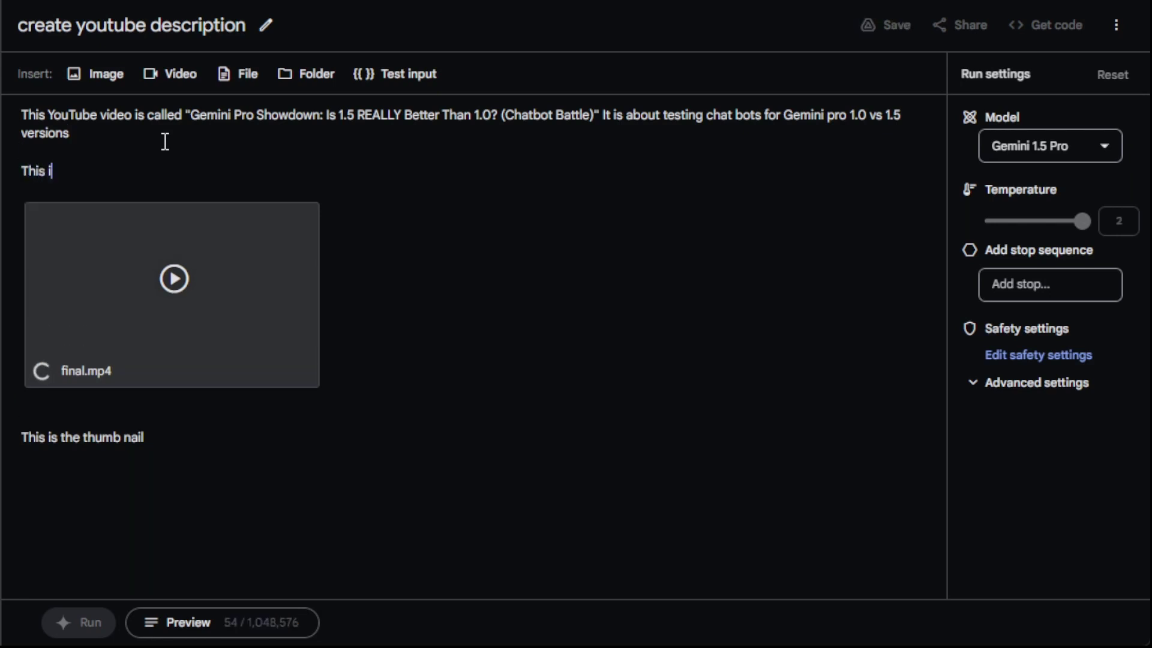
pyautogui.write('s the video')
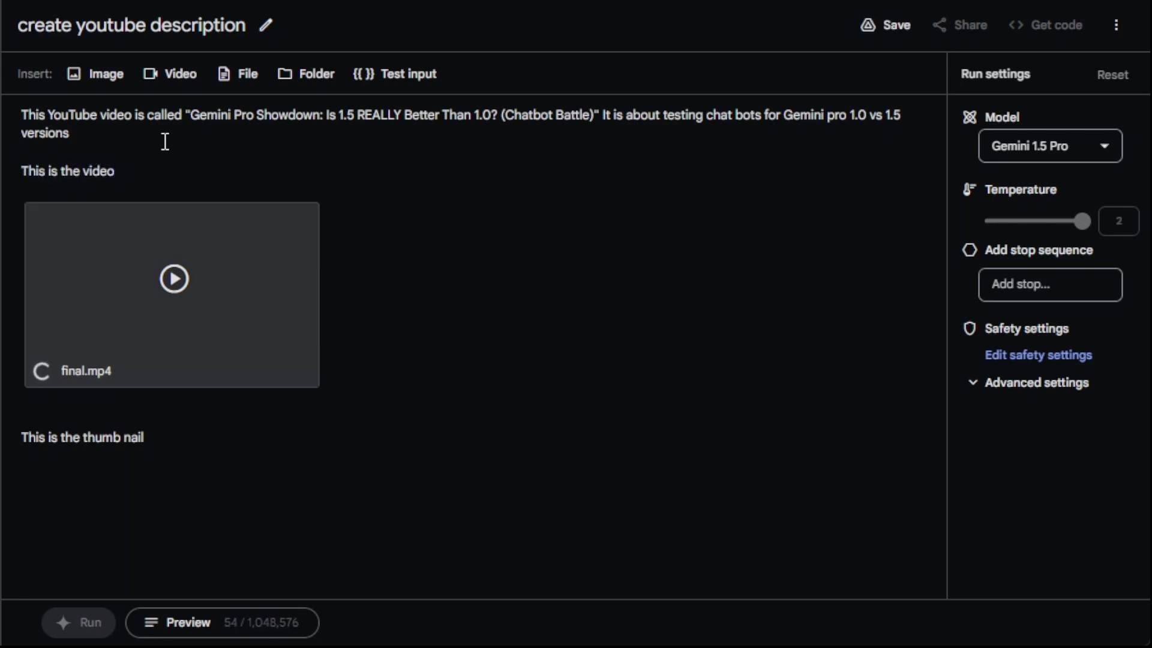
# Correct "thumb nail" to "thumbnail" in the line below the video.
pyautogui.click(209, 437)
pyautogui.press('BackSpace')
pyautogui.press('BackSpace')
pyautogui.press('BackSpace')
pyautogui.press('BackSpace')
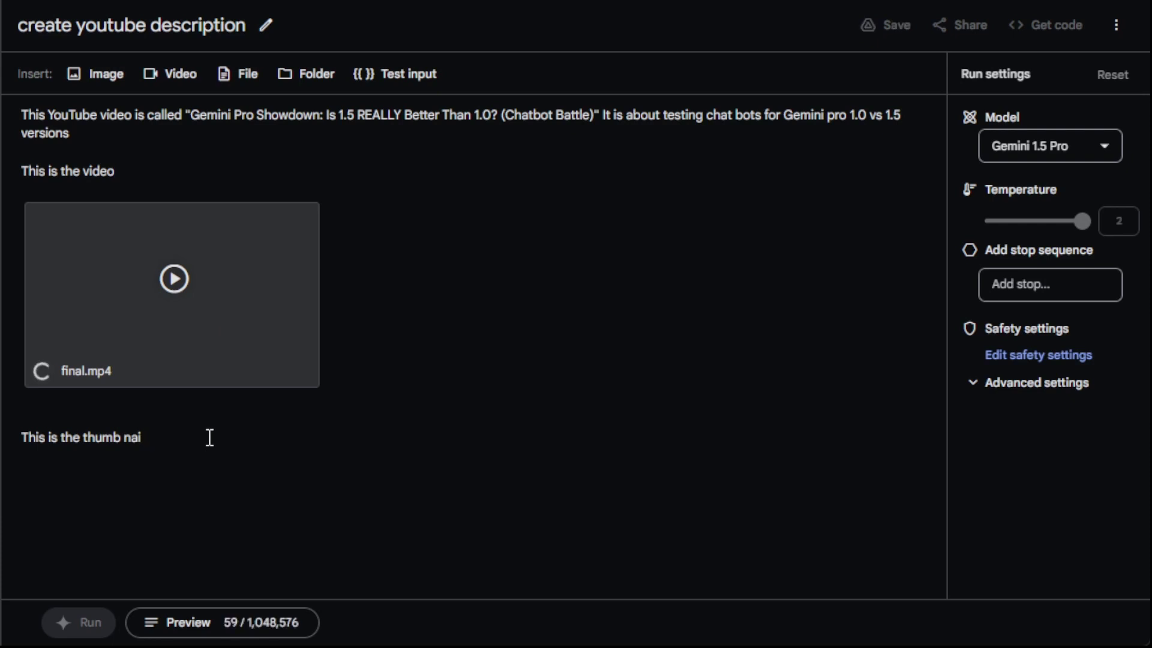
pyautogui.write('nail')
# Upload the Gemini Pro 1.0 vs 1.5 thumbnail image on a new line below "This is the thumbnail".
pyautogui.press('Return')
pyautogui.press('Return')
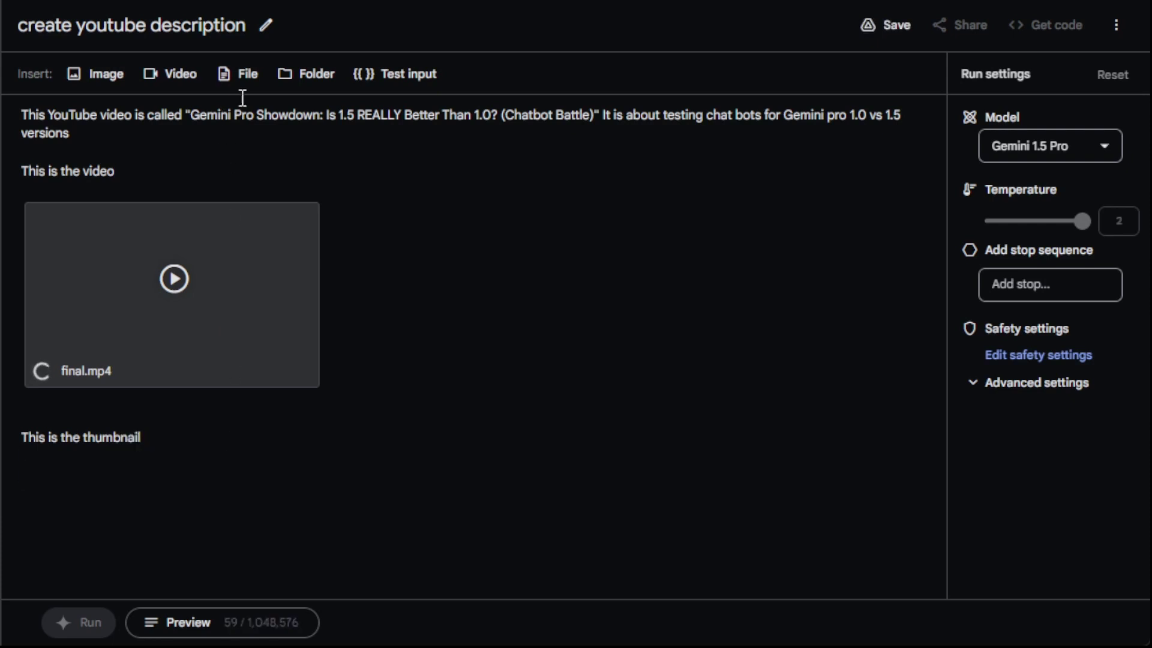
pyautogui.click(90, 74)
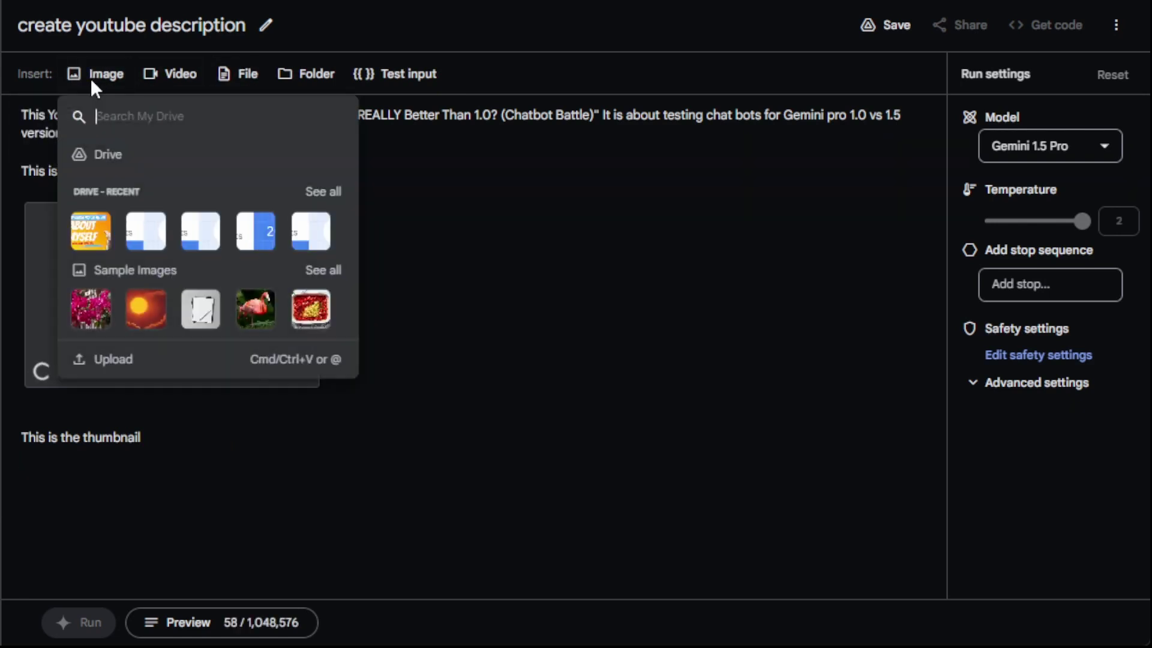
pyautogui.click(118, 362)
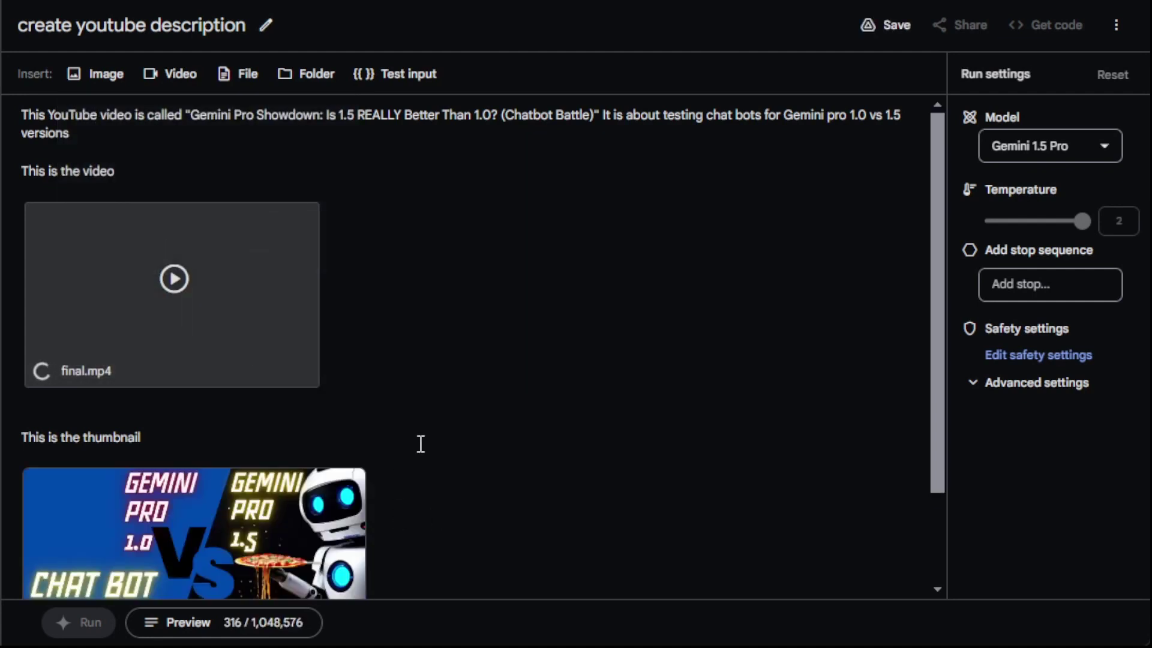
# Below the thumbnail image, add the request "Please create a Catchy SEO targeted YouTube description for this video.".
pyautogui.scroll(-2, 499, 432)
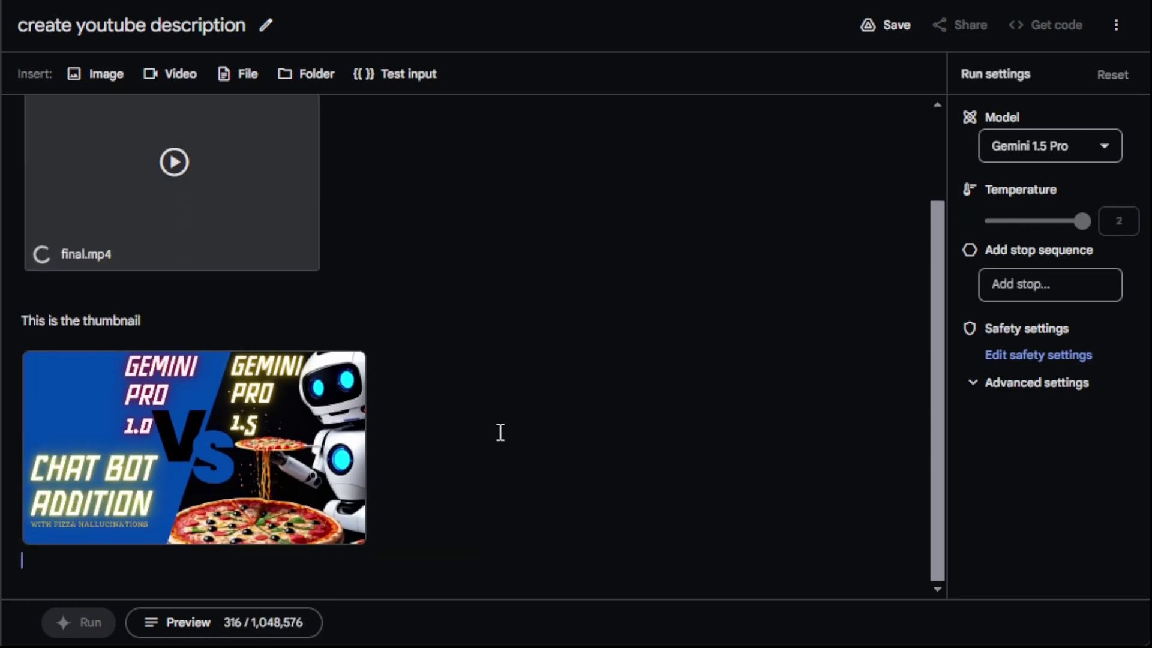
pyautogui.press('Return')
pyautogui.write('Please create a')
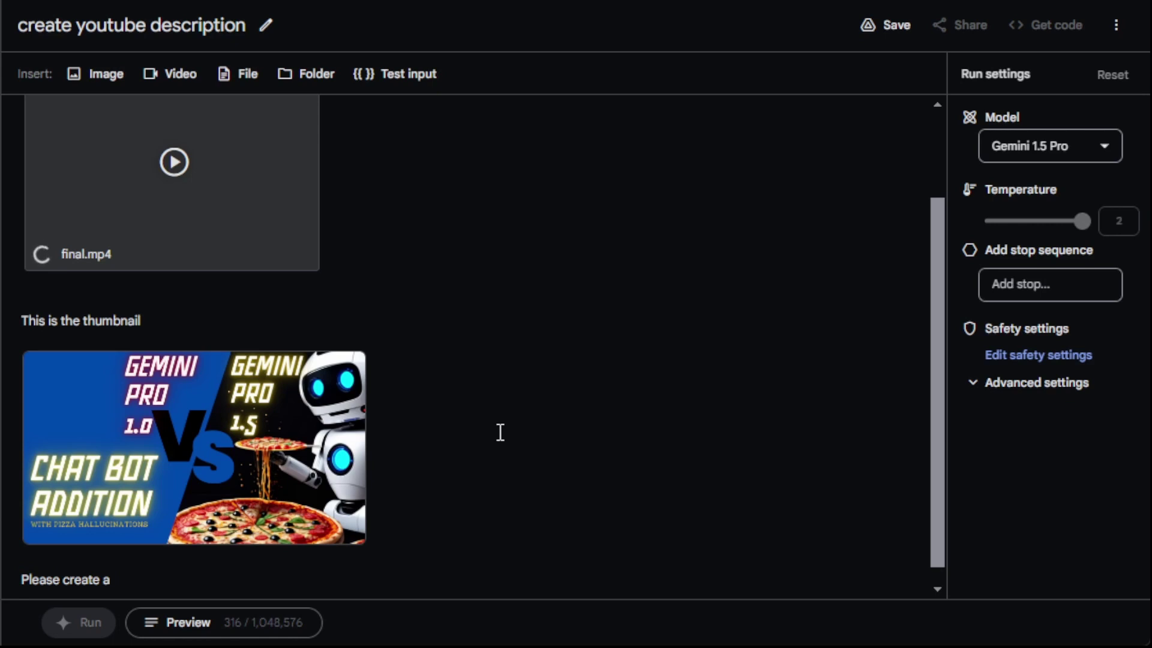
pyautogui.write(' Catchy SEO target')
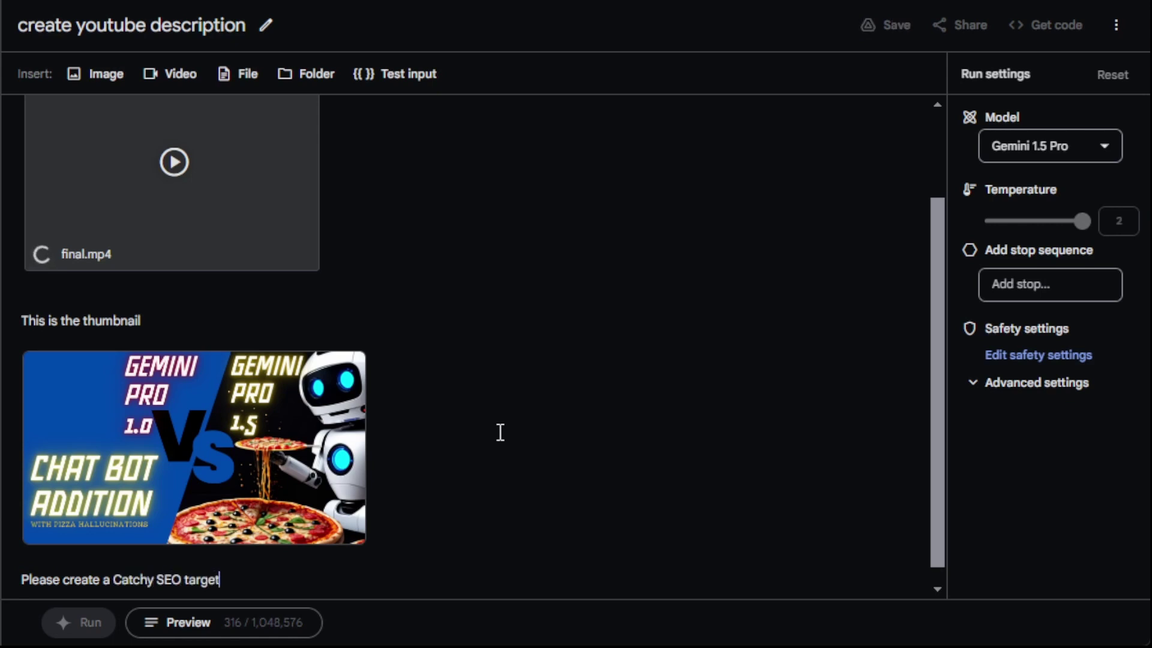
pyautogui.write('ed YouTube descritpion f')
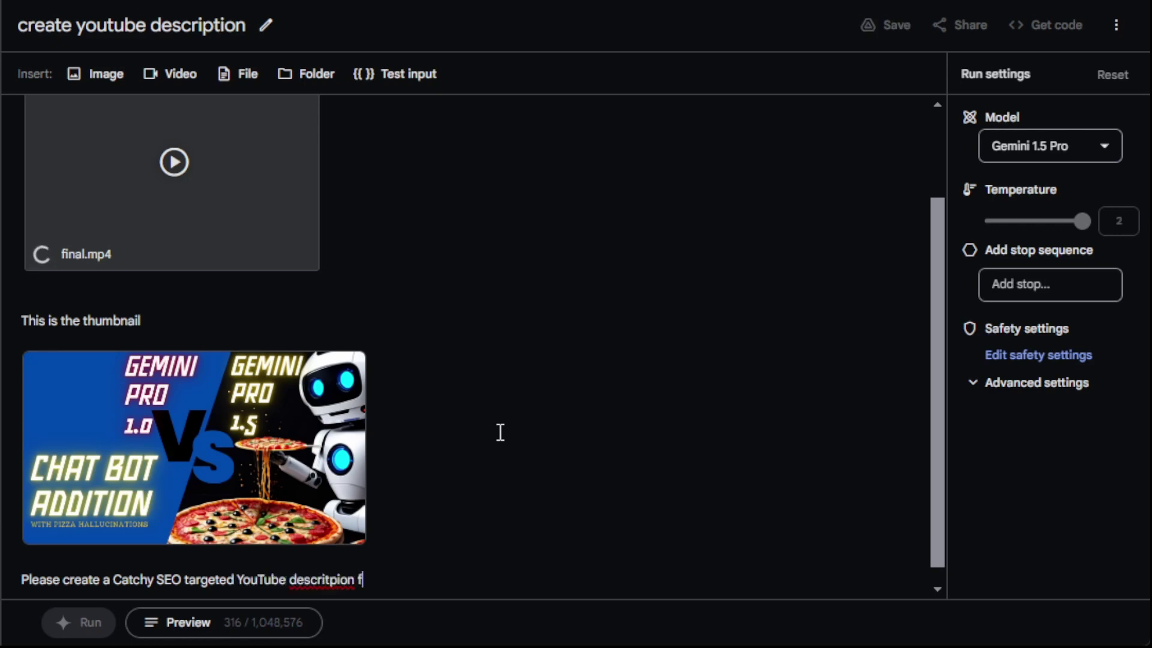
pyautogui.write('or this video.')
pyautogui.press('Return')
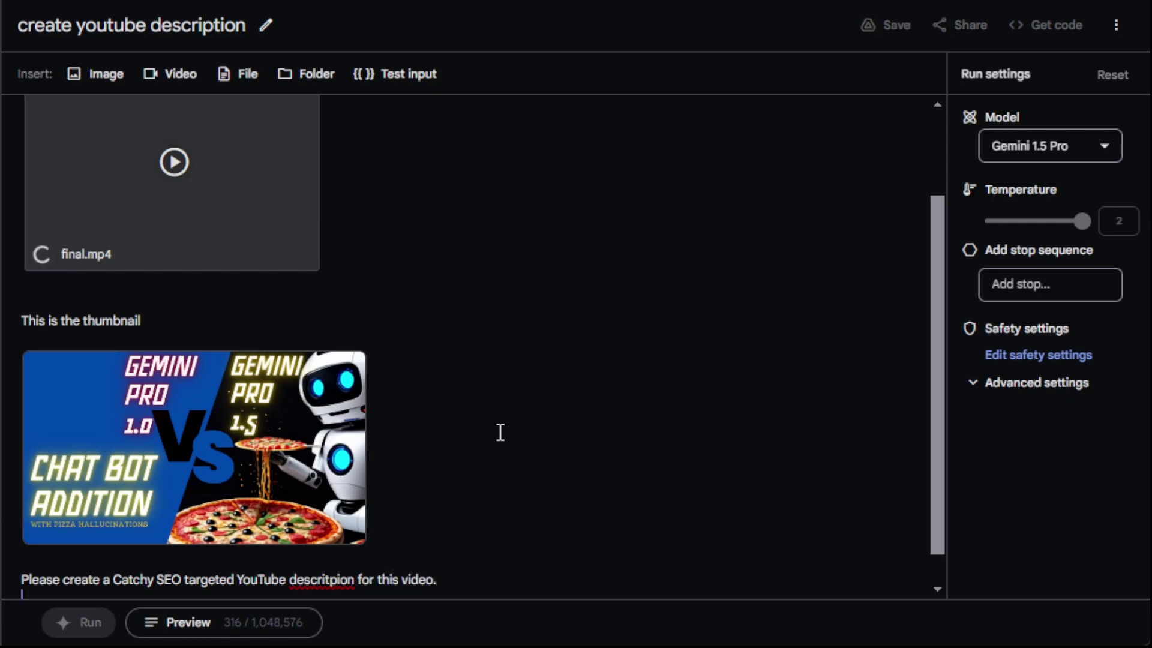
pyautogui.scroll(-1, 501, 432)
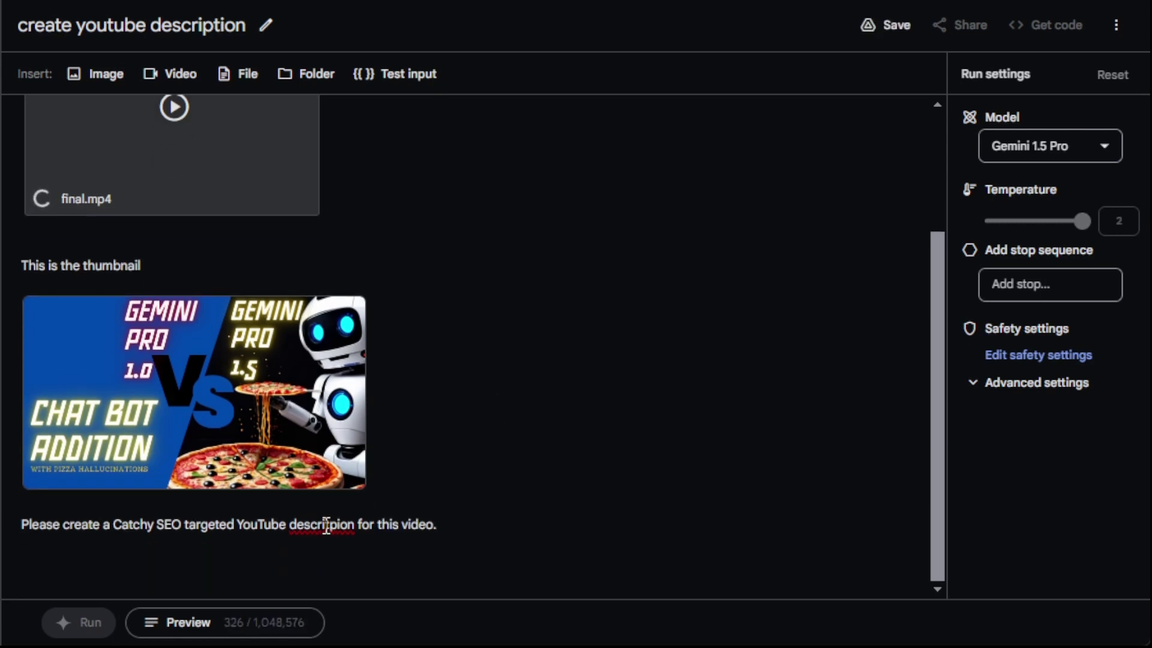
pyautogui.doubleClick(327, 527)
pyautogui.write('description')
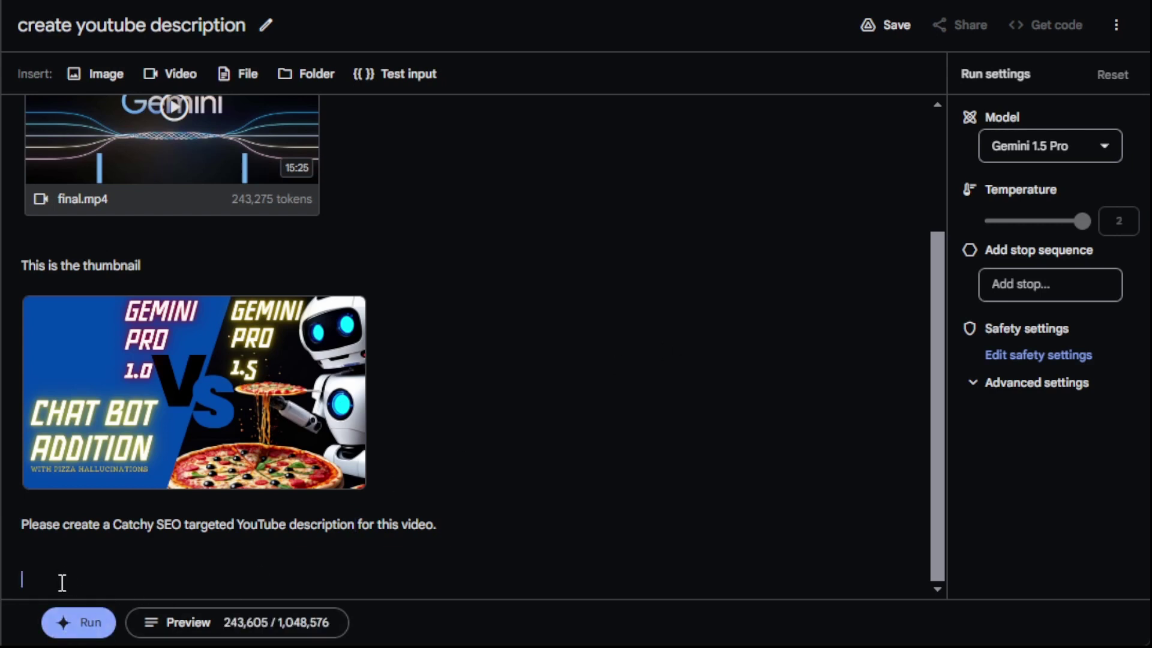
# Run the prompt, review the generated YouTube description and accept the response.
pyautogui.hotkey('ctrl', 'Return')
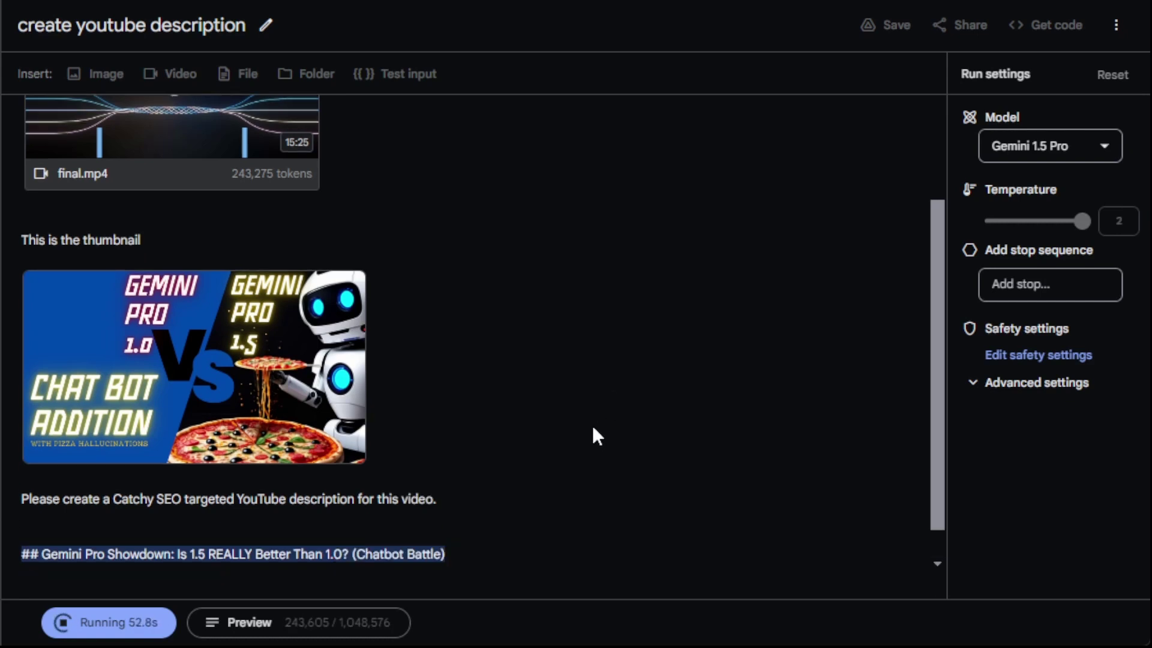
pyautogui.scroll(-2, 591, 434)
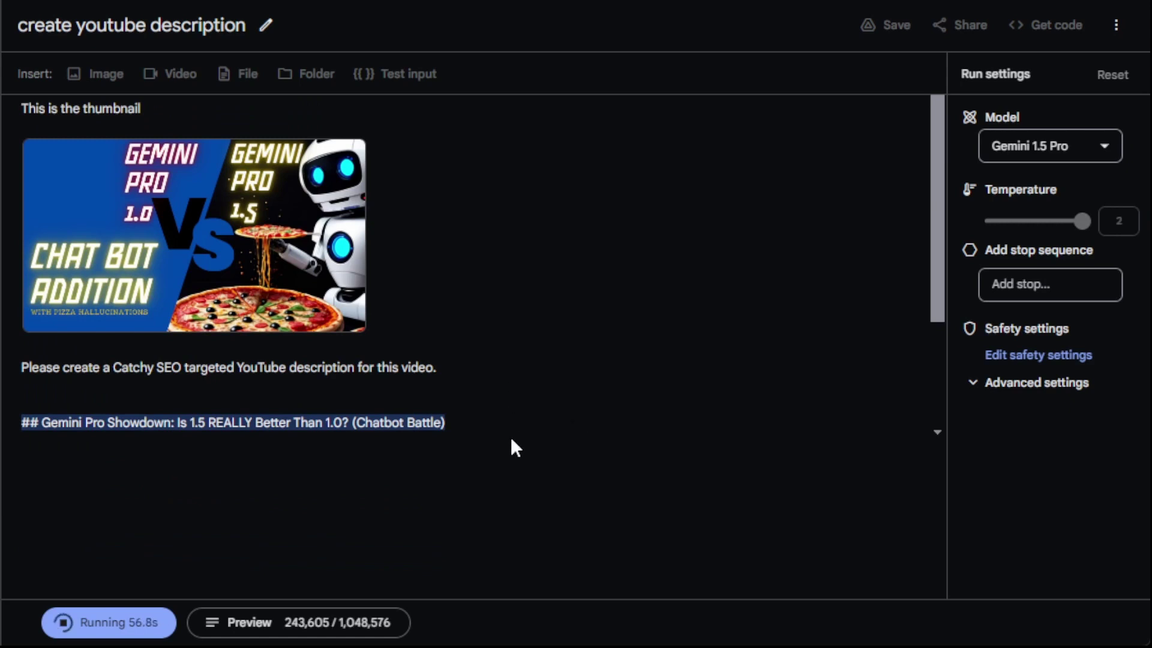
pyautogui.scroll(5, 515, 447)
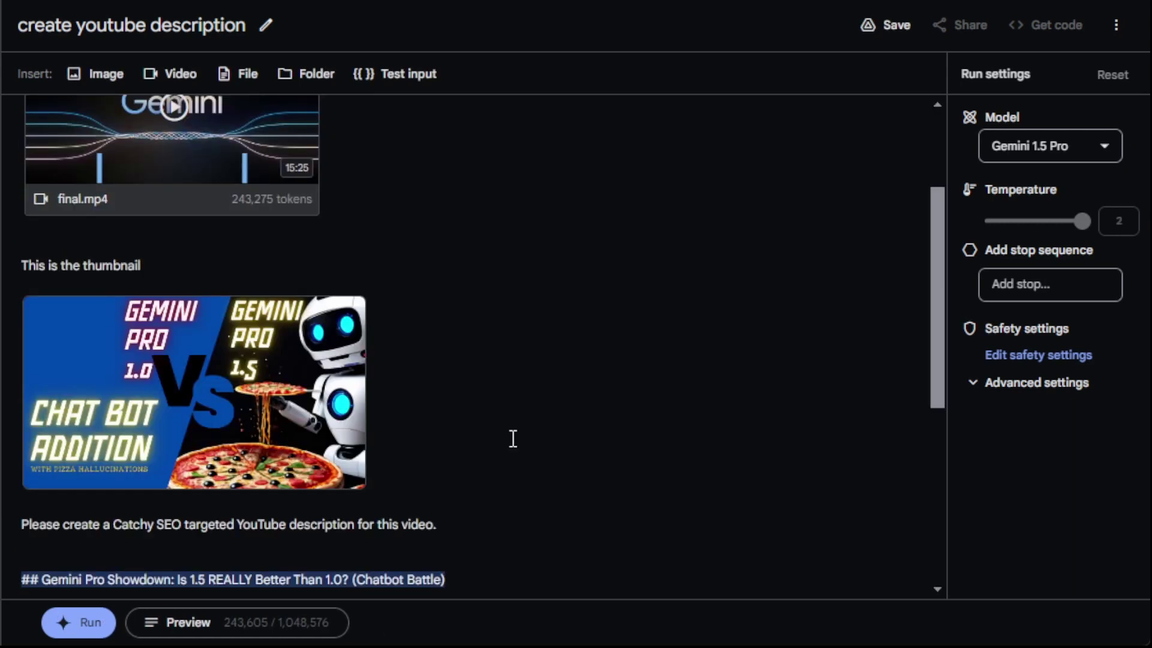
pyautogui.scroll(-5, 597, 389)
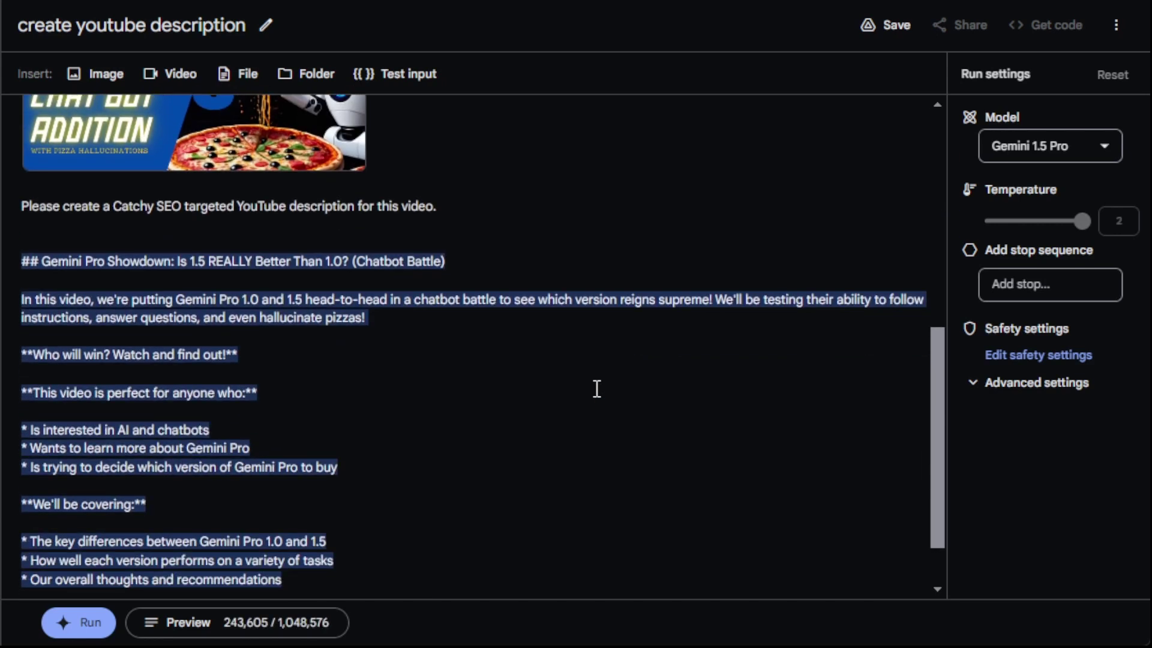
pyautogui.scroll(-1, 207, 542)
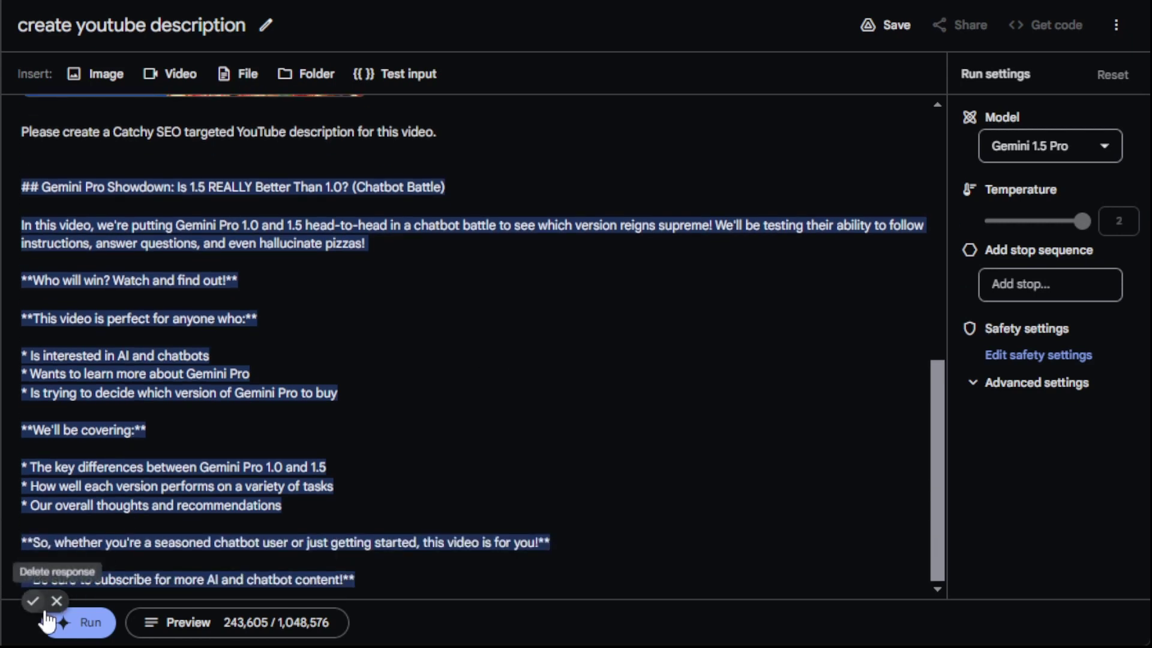
pyautogui.click(33, 600)
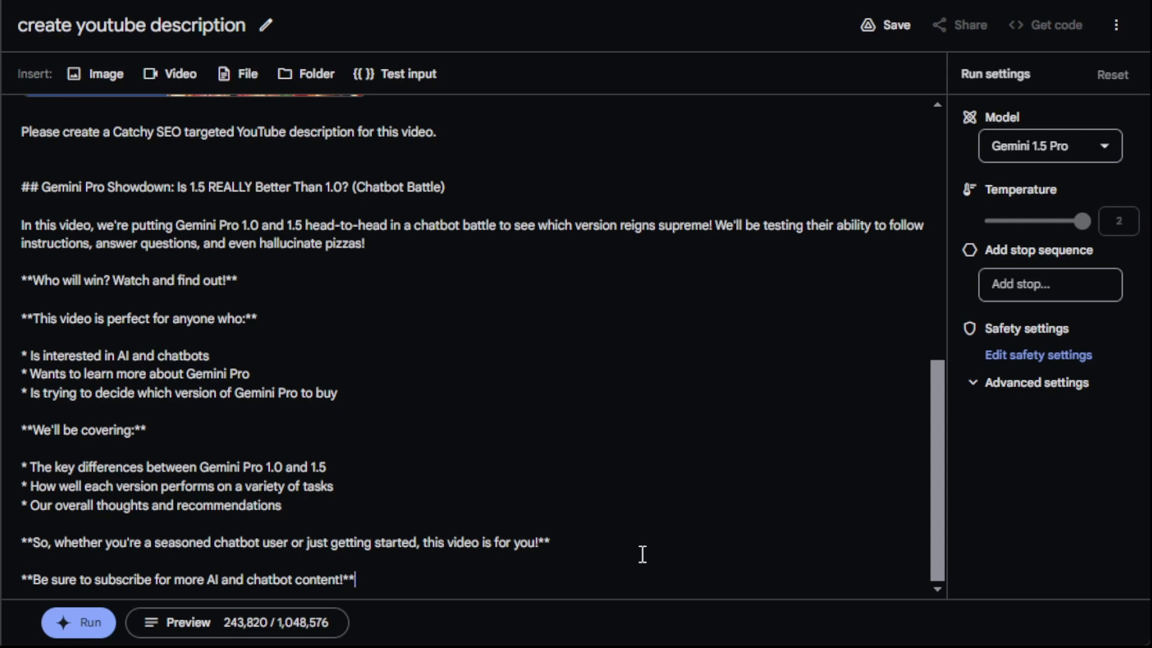
# Copy the entire generated description and paste it above the "How to find me" section in the video's description in YouTube Studio.
pyautogui.moveTo(403, 578); pyautogui.dragTo(21, 188)
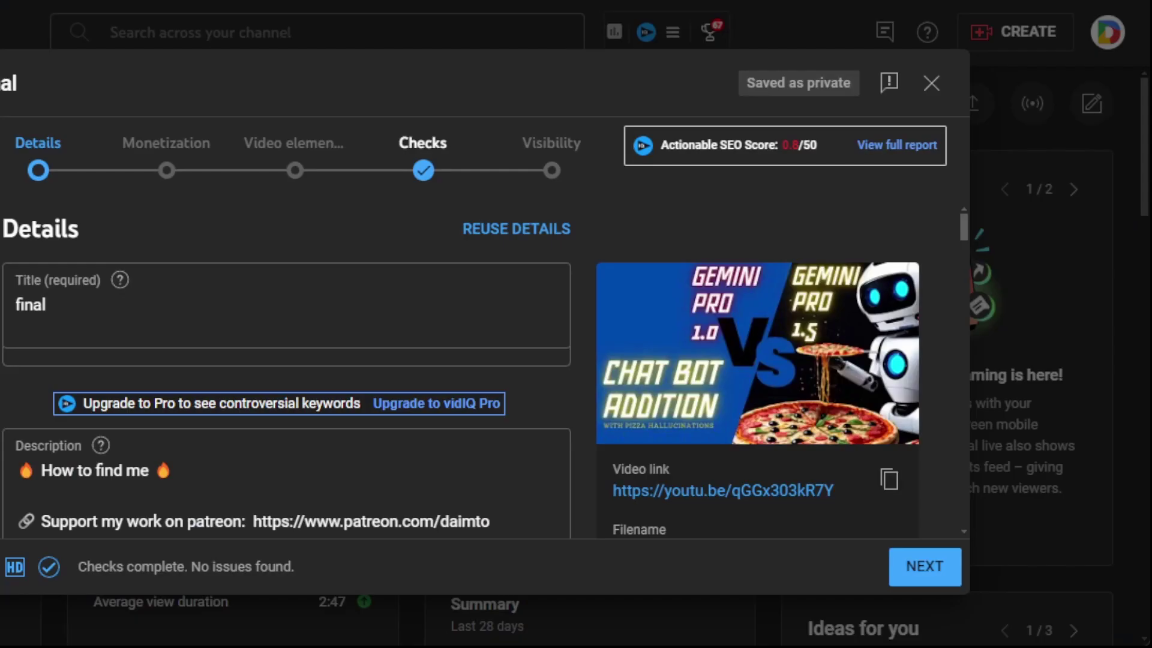
pyautogui.scroll(-4, 423, 335)
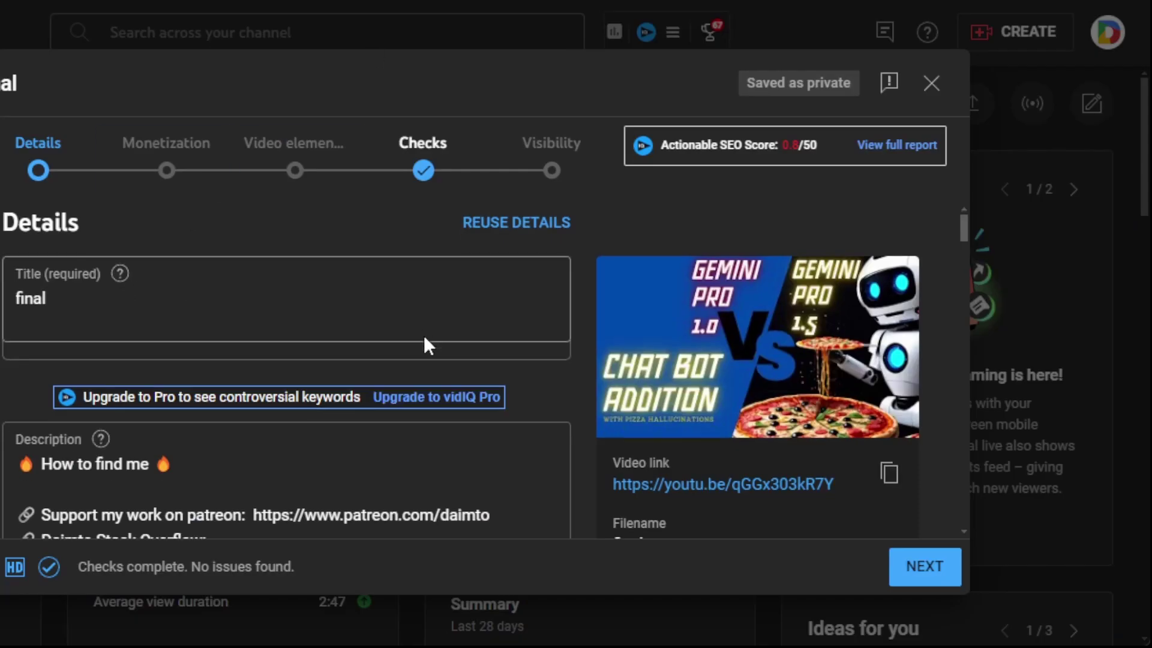
pyautogui.click(264, 260)
pyautogui.press('Home')
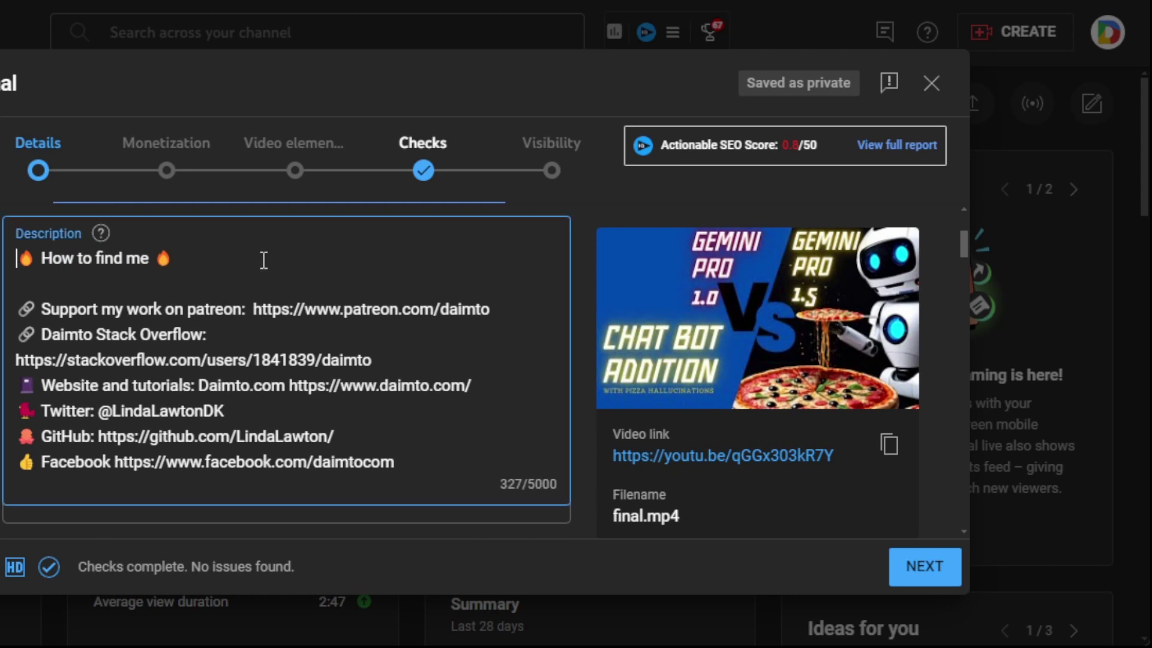
pyautogui.press('Return')
pyautogui.press('Return')
pyautogui.press('Return')
pyautogui.press('Return')
pyautogui.press('Up')
pyautogui.press('Up')
pyautogui.press('Up')
pyautogui.press('Up')
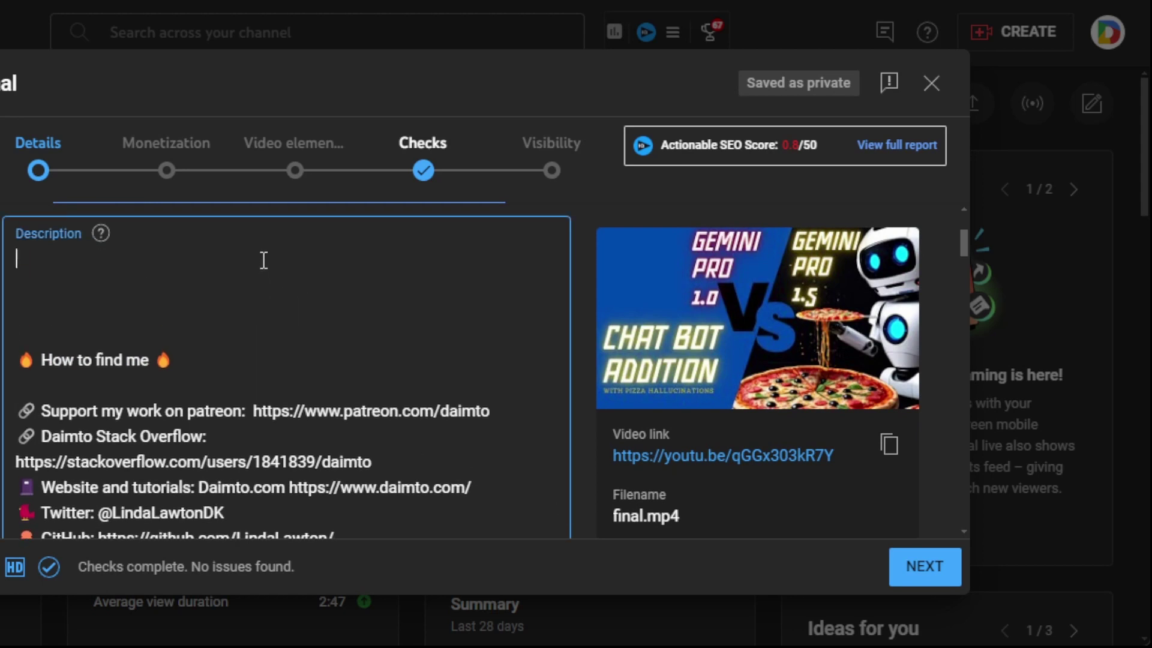
pyautogui.hotkey('ctrl', 'v')
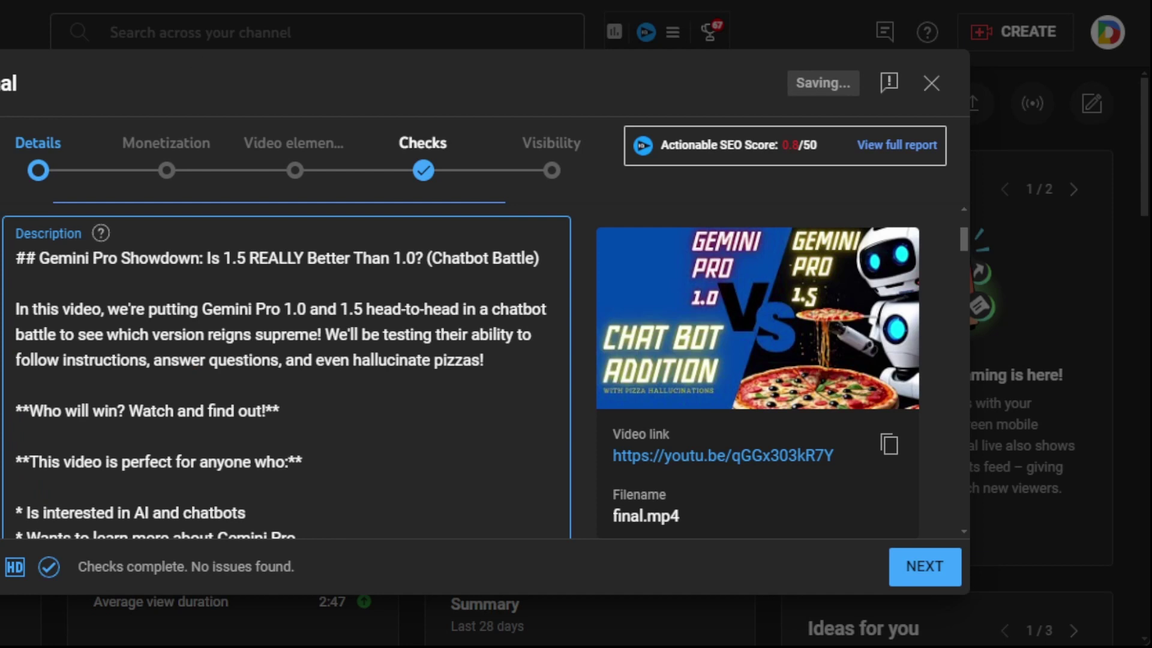
# Replace the video's title in YouTube Studio with "Gemini Pro Showdown: Is 1.5 REALLY Better Than 1.0? (Chatbot Battle)", copied from the AI Studio prompt.
pyautogui.hotkey('alt', 'Tab')
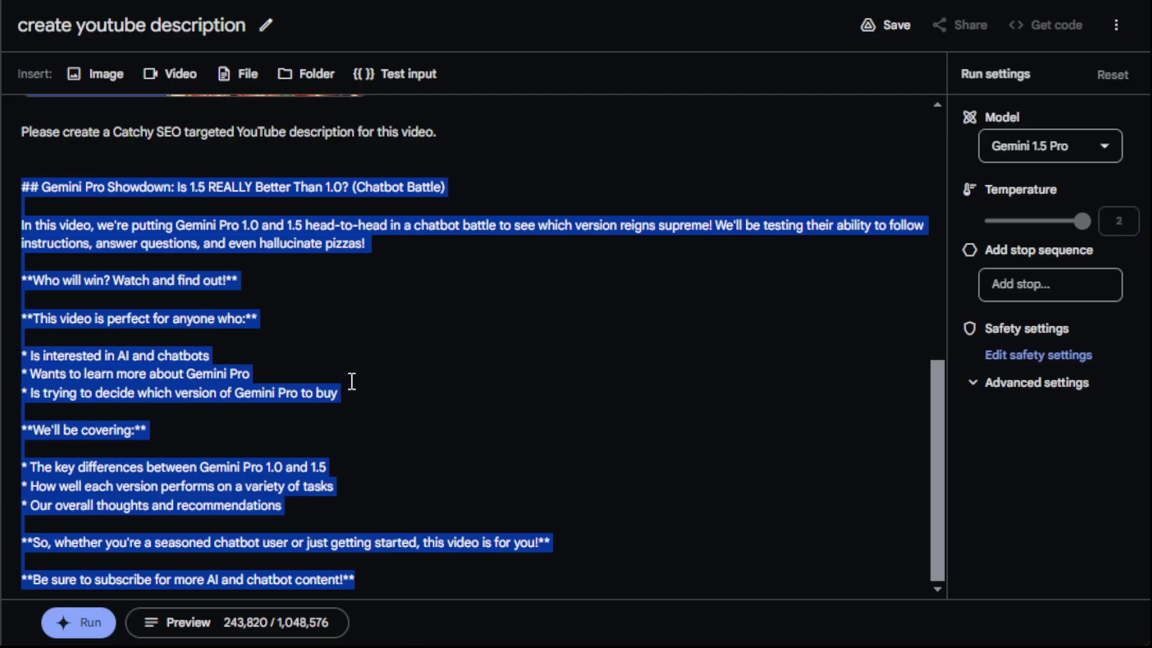
pyautogui.scroll(7, 354, 381)
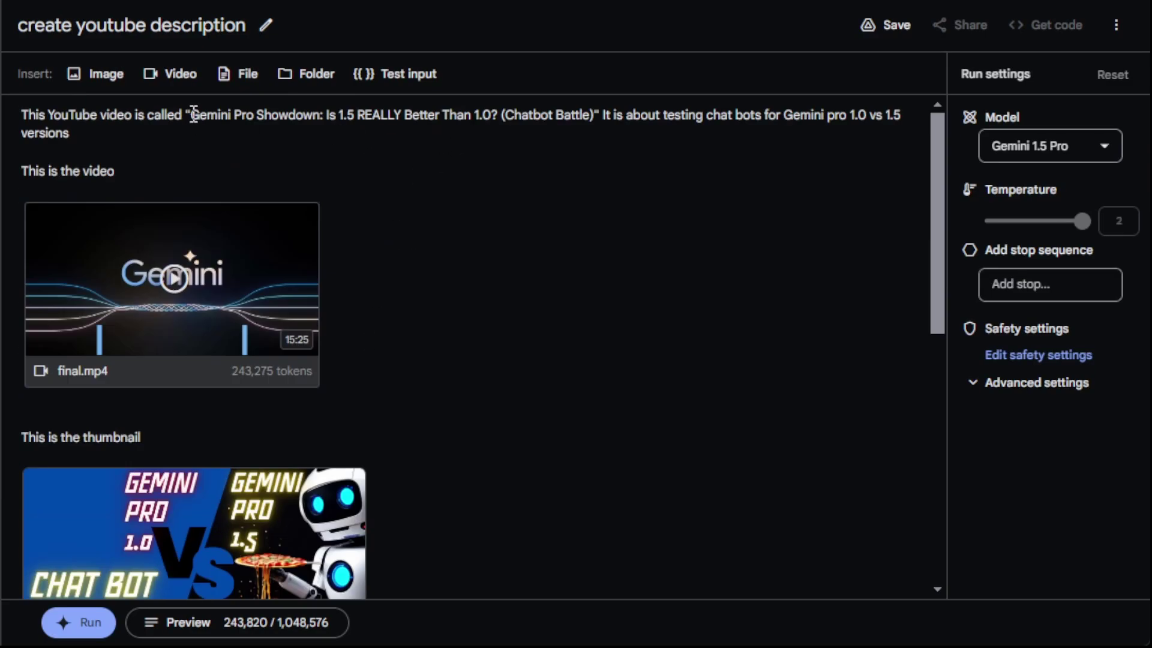
pyautogui.moveTo(191, 115); pyautogui.dragTo(593, 115)
pyautogui.hotkey('ctrl', 'c')
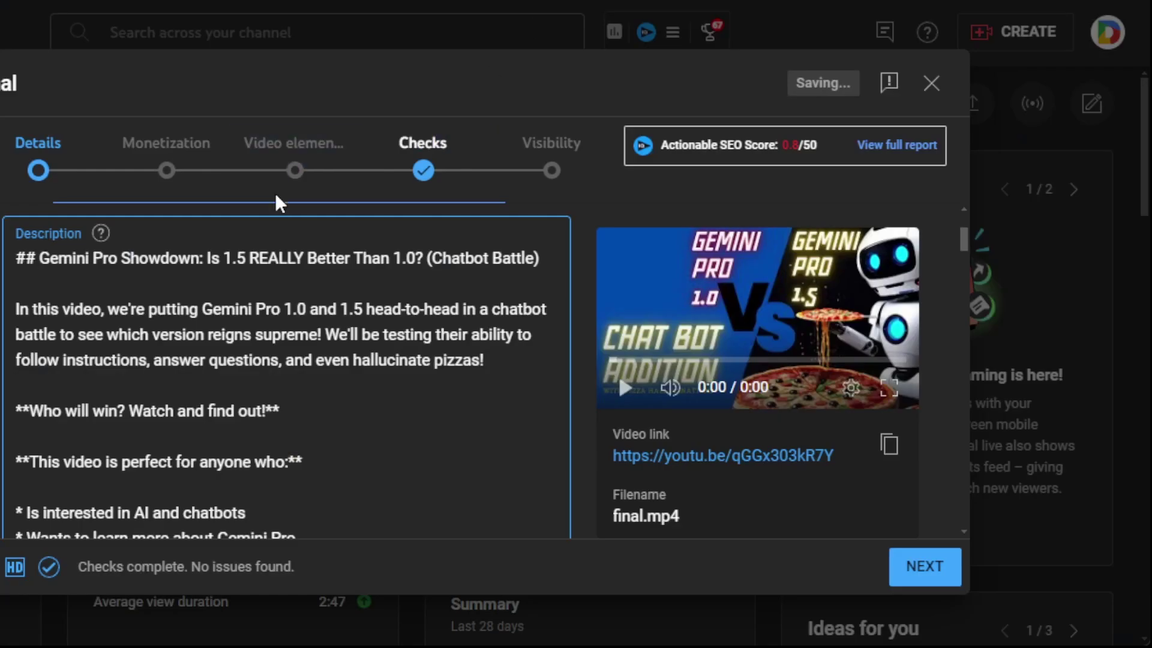
pyautogui.scroll(4, 363, 354)
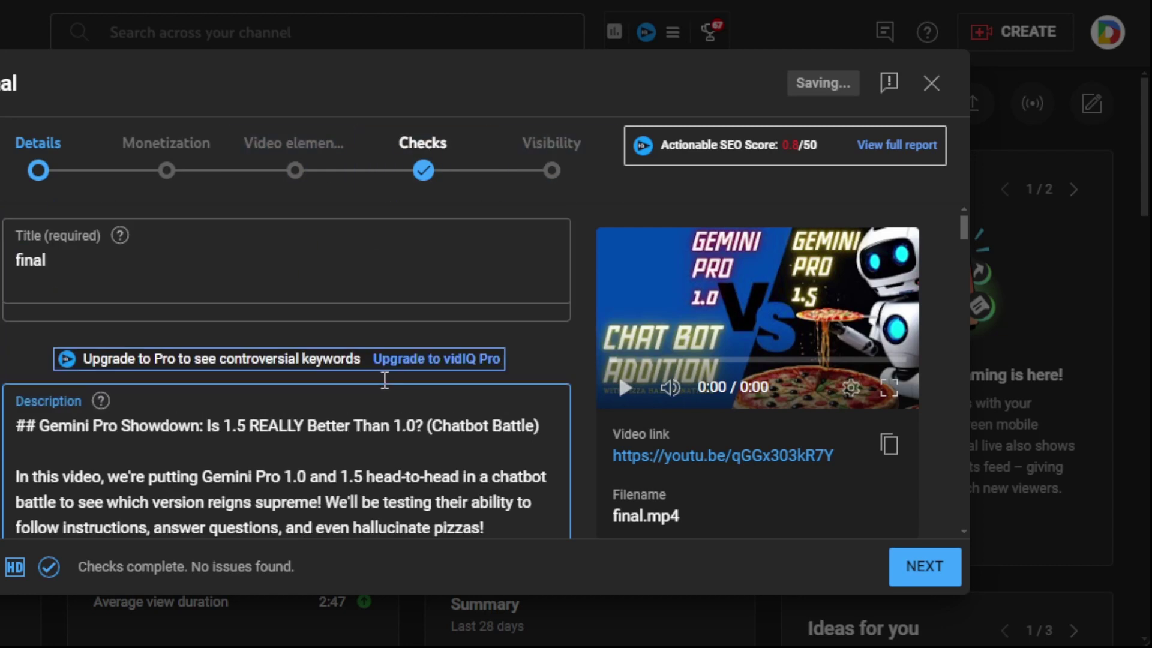
pyautogui.click(90, 304)
pyautogui.hotkey('ctrl', 'a')
pyautogui.hotkey('ctrl', 'v')
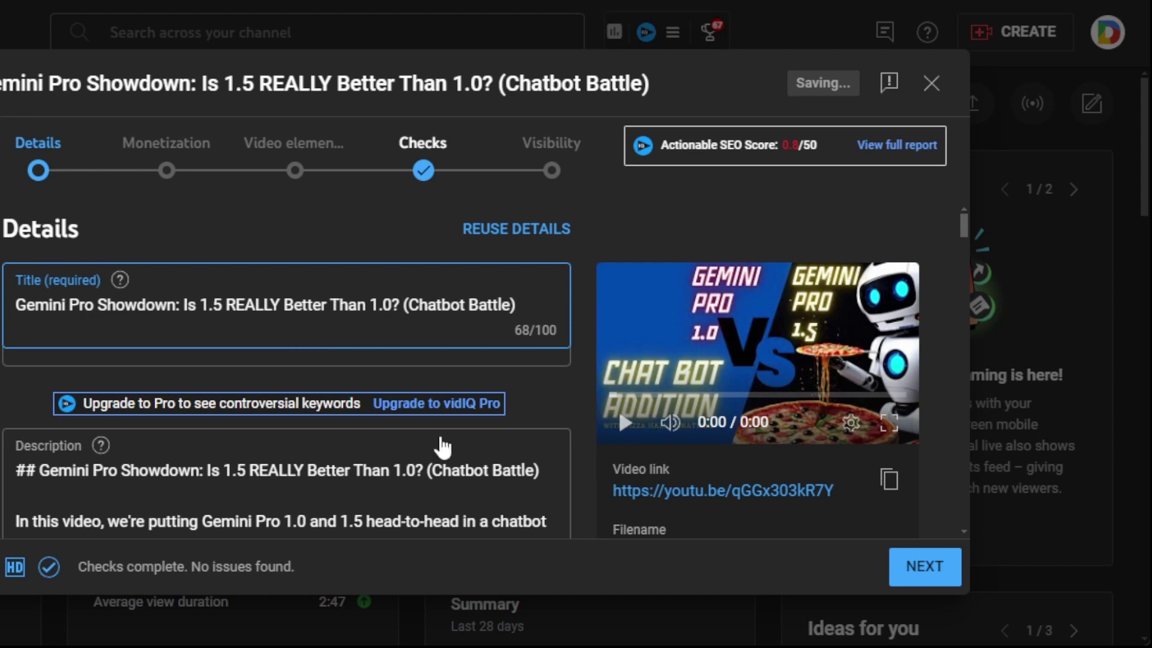
# Review the video's details from the pasted description down to the thumbnail selection.
pyautogui.scroll(-10, 542, 459)
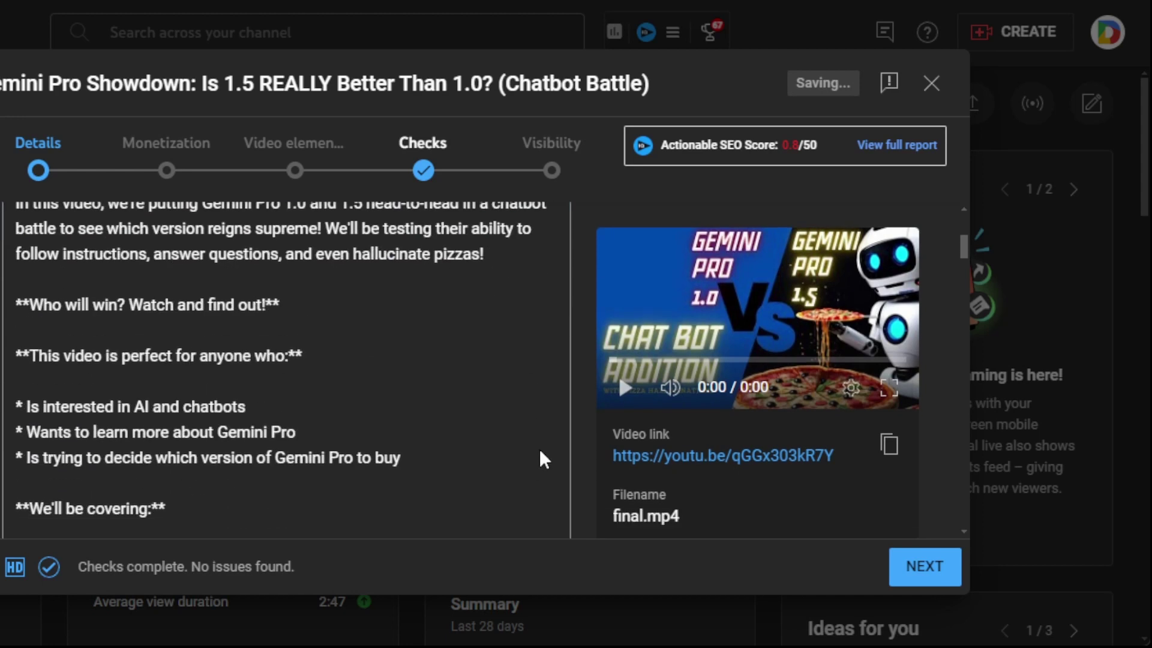
pyautogui.scroll(-1, 541, 450)
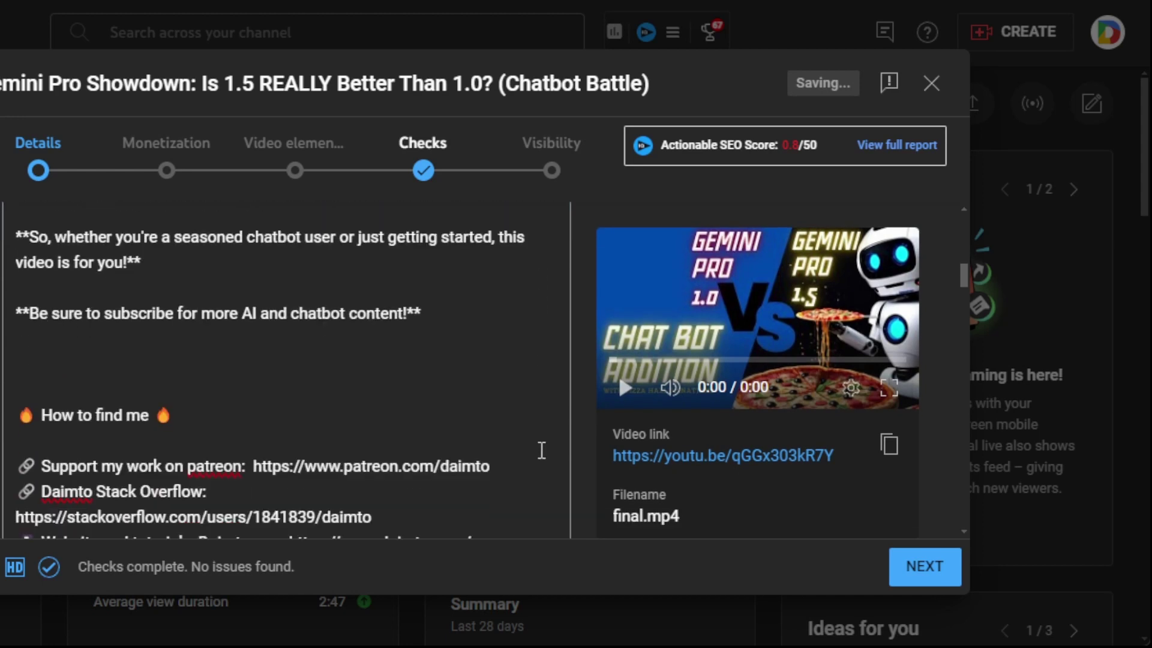
pyautogui.scroll(-8, 541, 450)
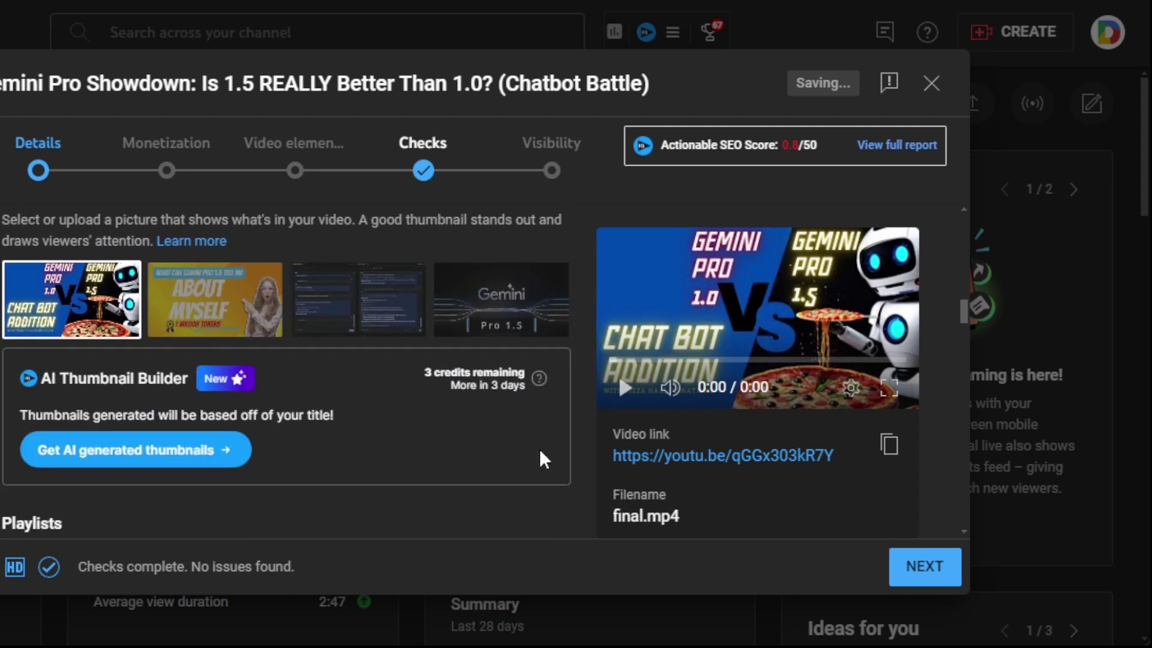